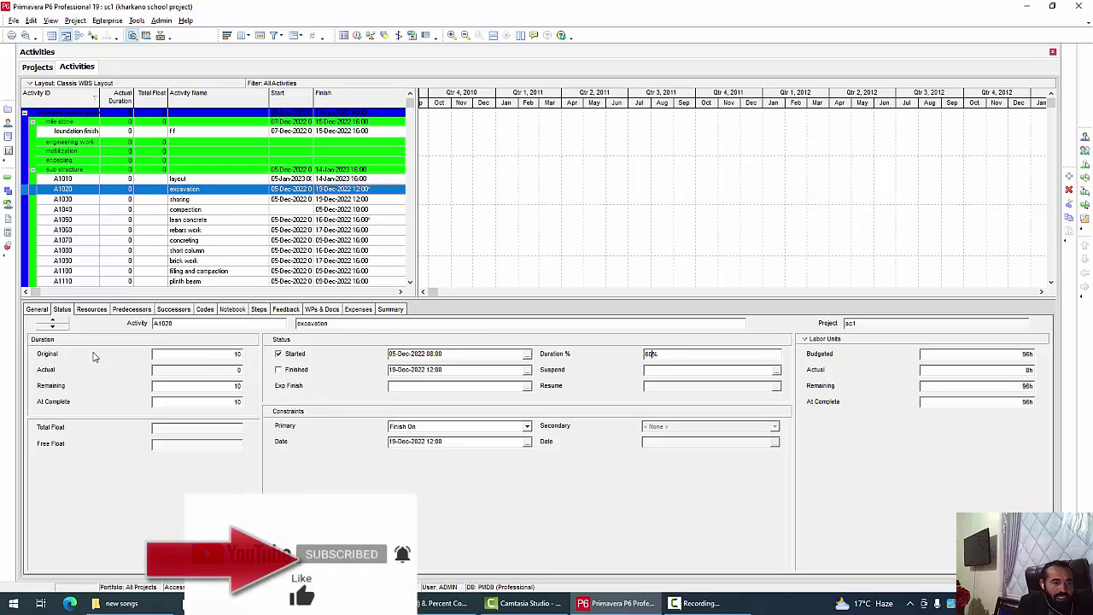
Apply 60% as the excavation activity's duration percent complete and check its remaining duration
click(221, 386)
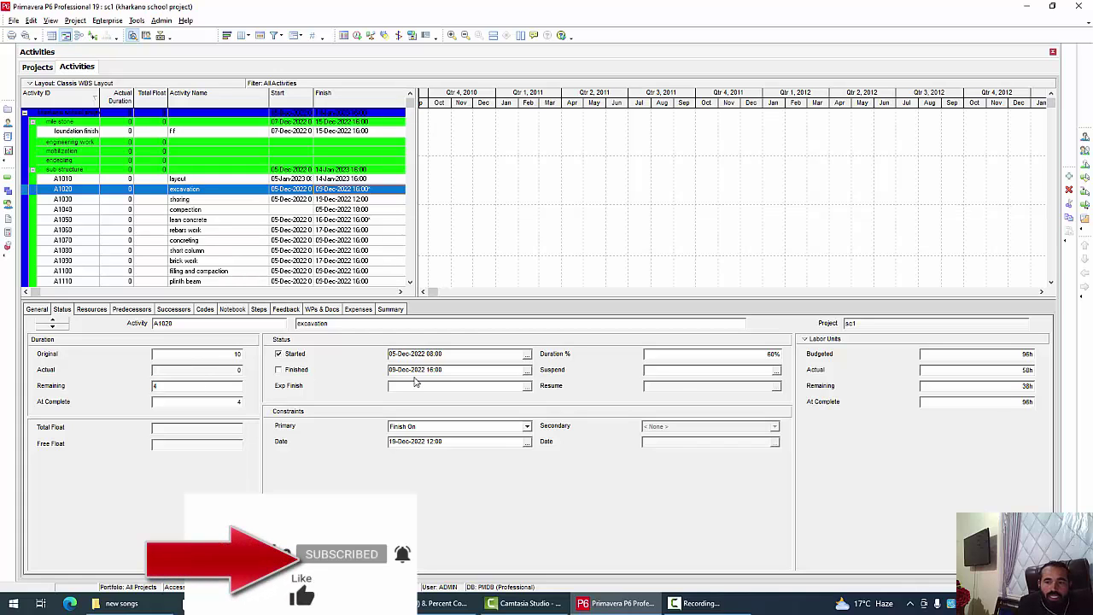
click(763, 357)
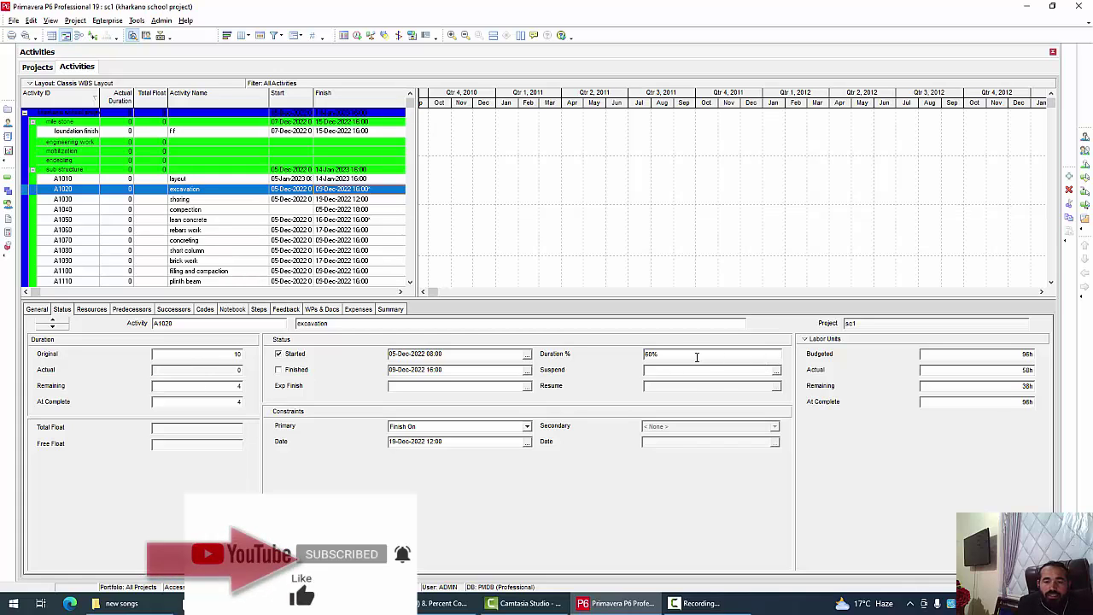
click(210, 386)
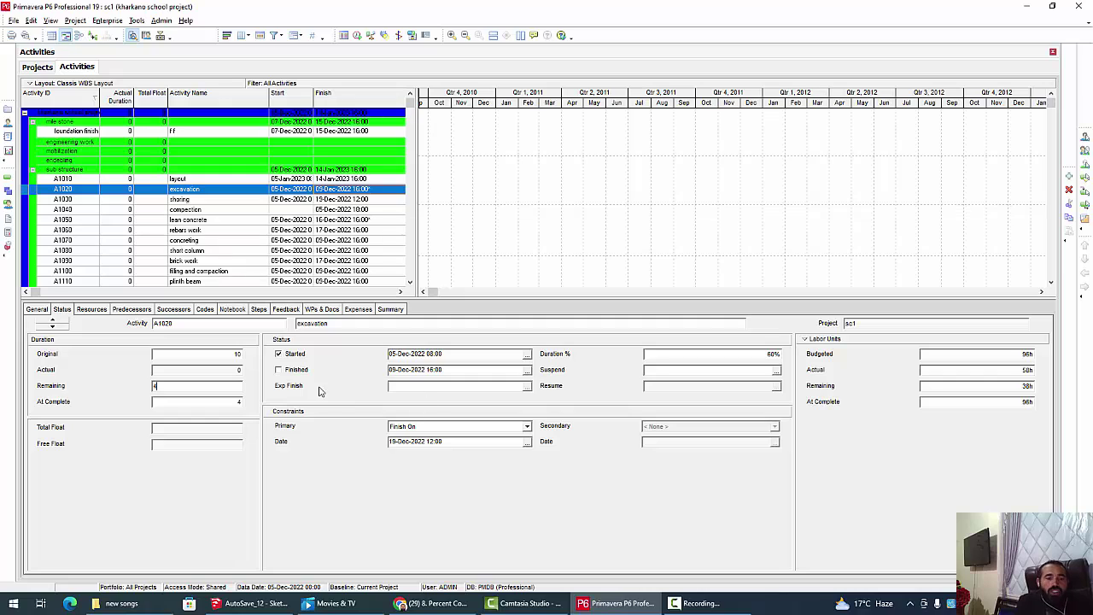
Change the excavation activity's percent complete type to Physical
click(37, 309)
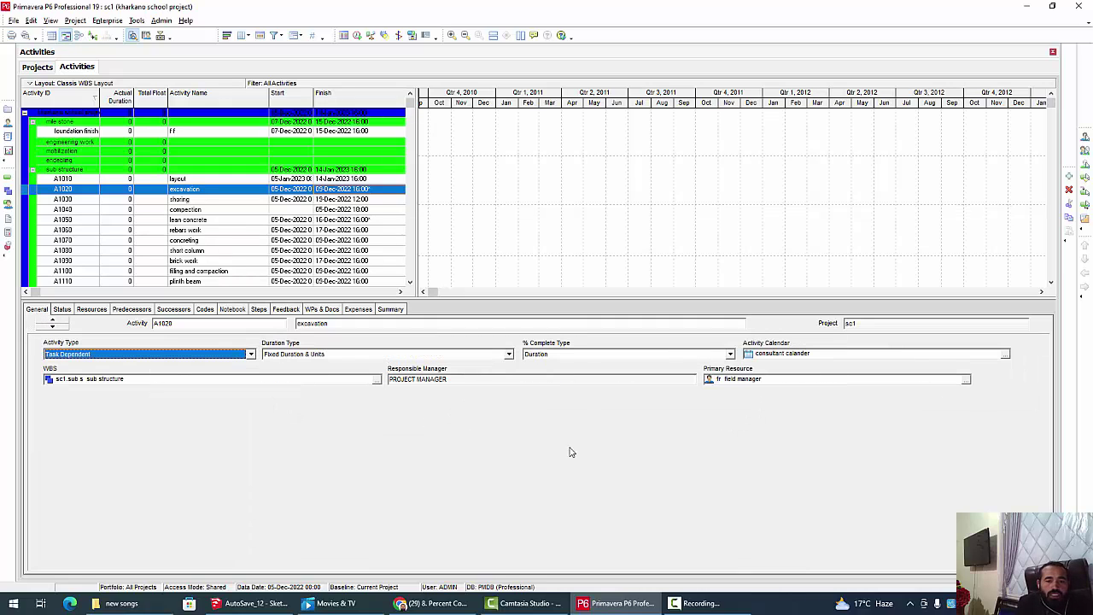
click(582, 353)
click(588, 374)
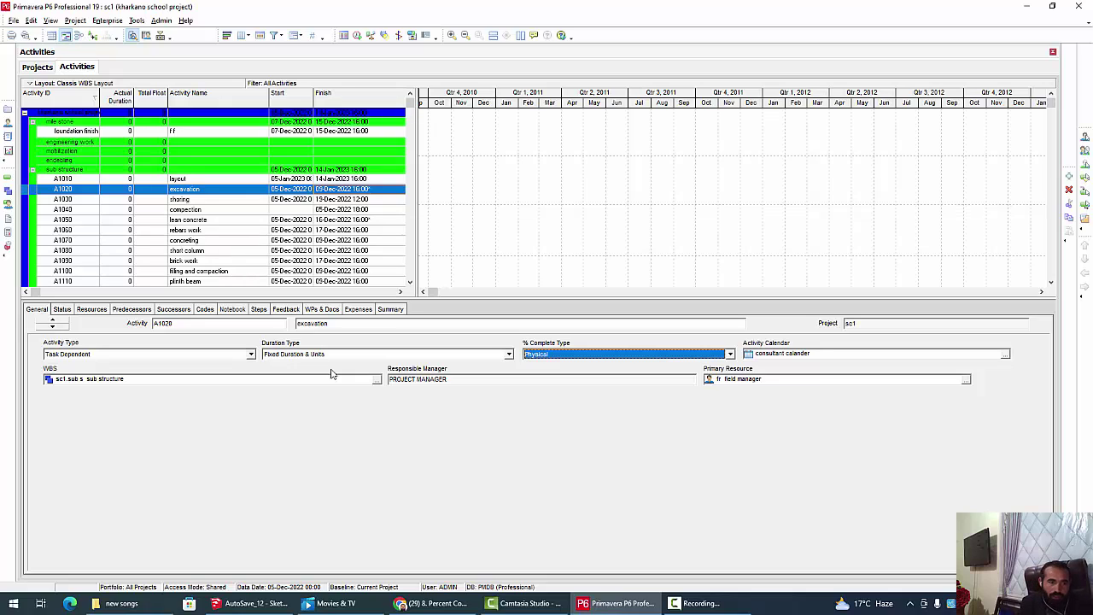
Set the excavation activity's physical percent complete to 40% in its status details
click(62, 309)
click(670, 355)
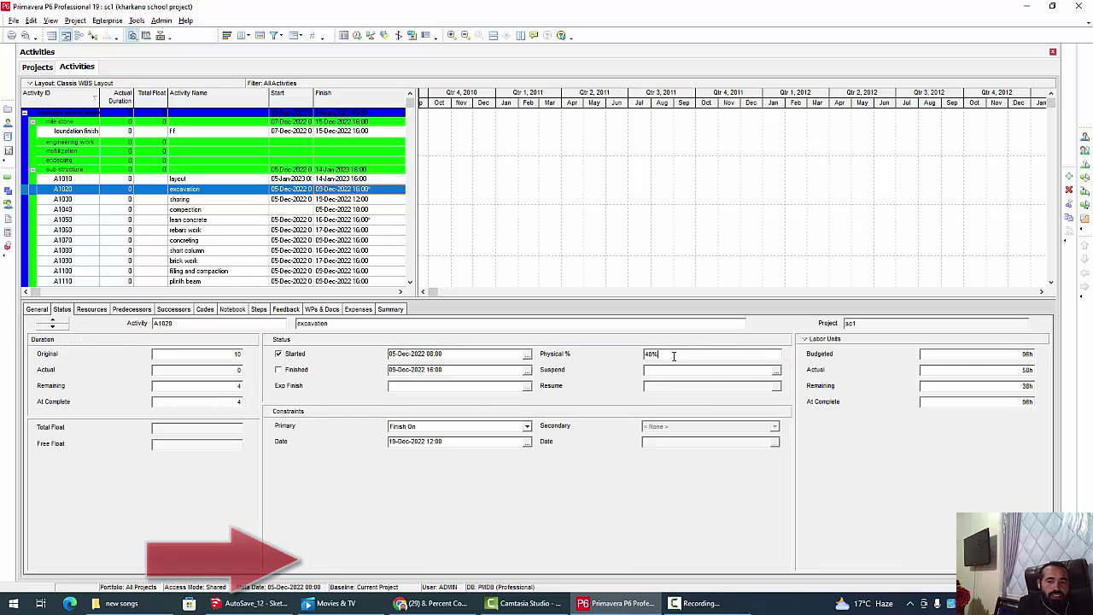
text(40%)
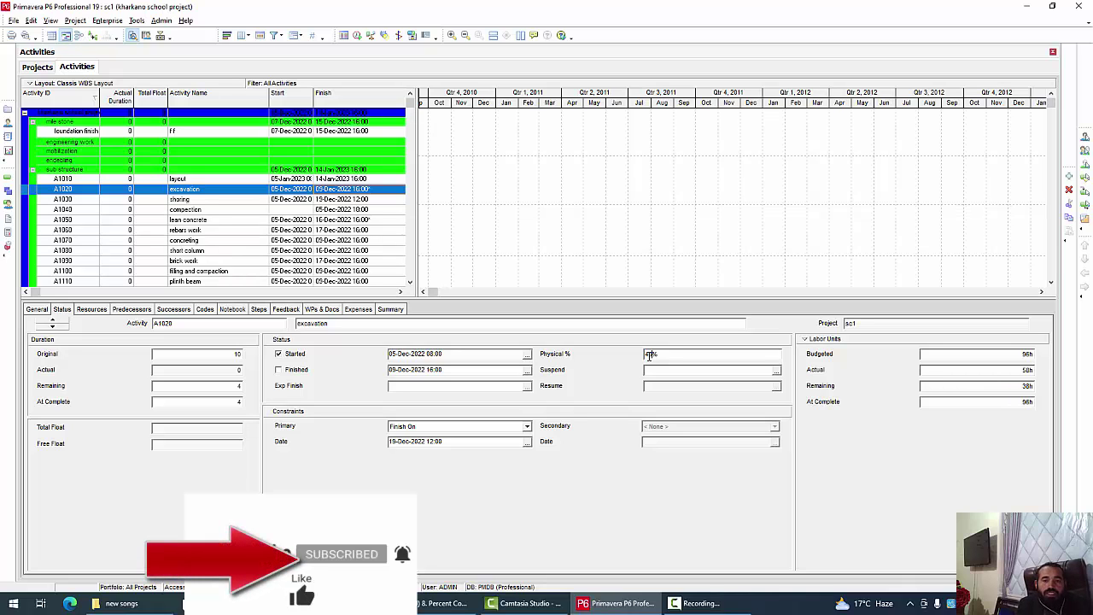
click(231, 386)
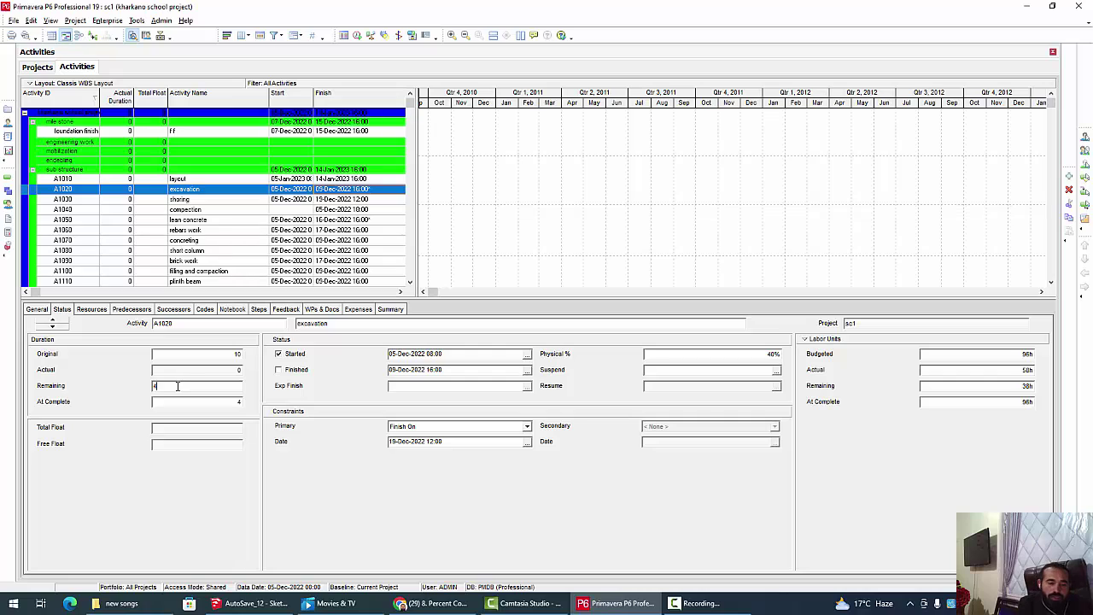
Set the excavation activity's remaining duration to 6
drag(174, 386, 153, 387)
text(6)
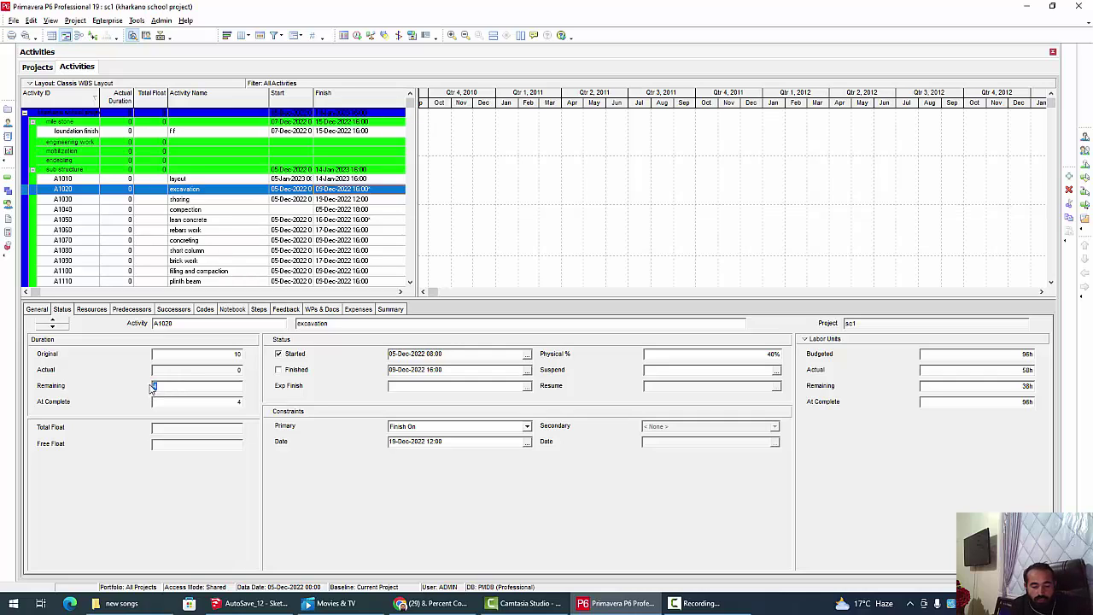
key(Tab)
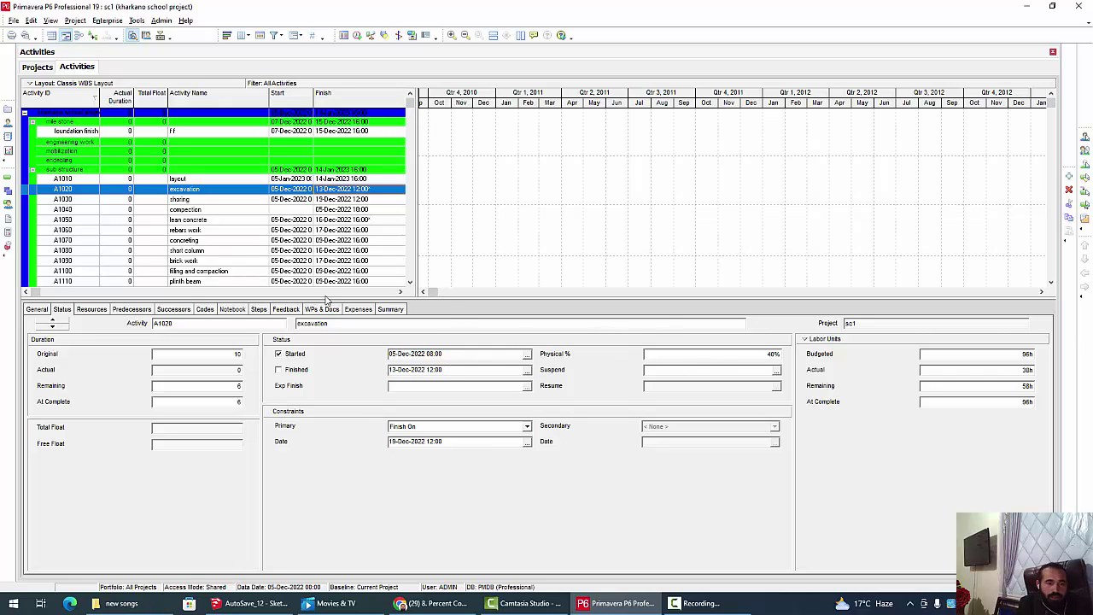
Change the excavation activity's percent complete type to Units
click(43, 310)
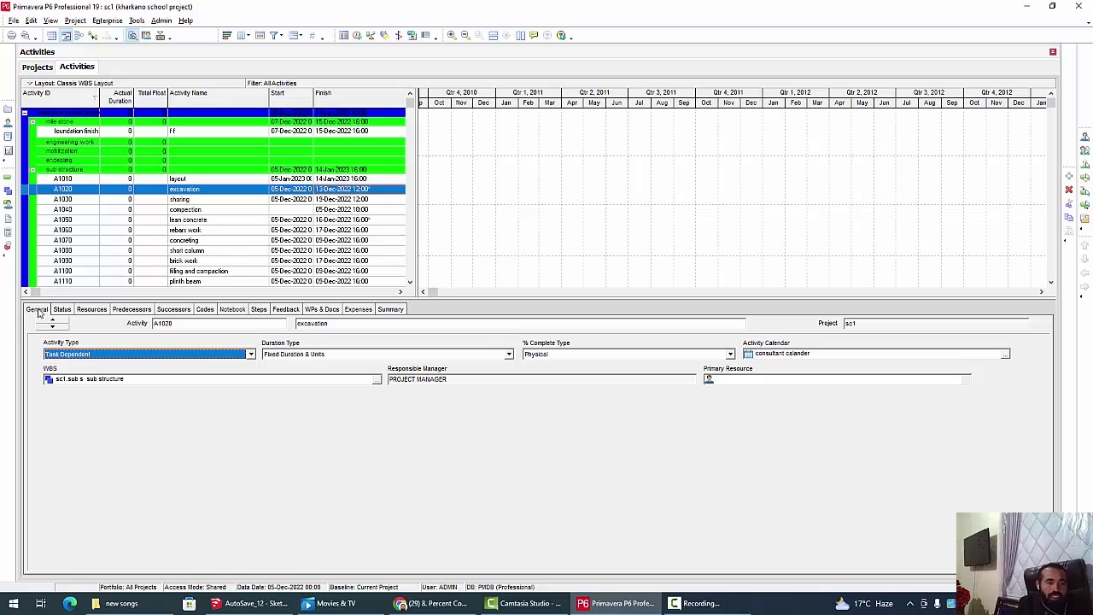
click(628, 355)
click(554, 381)
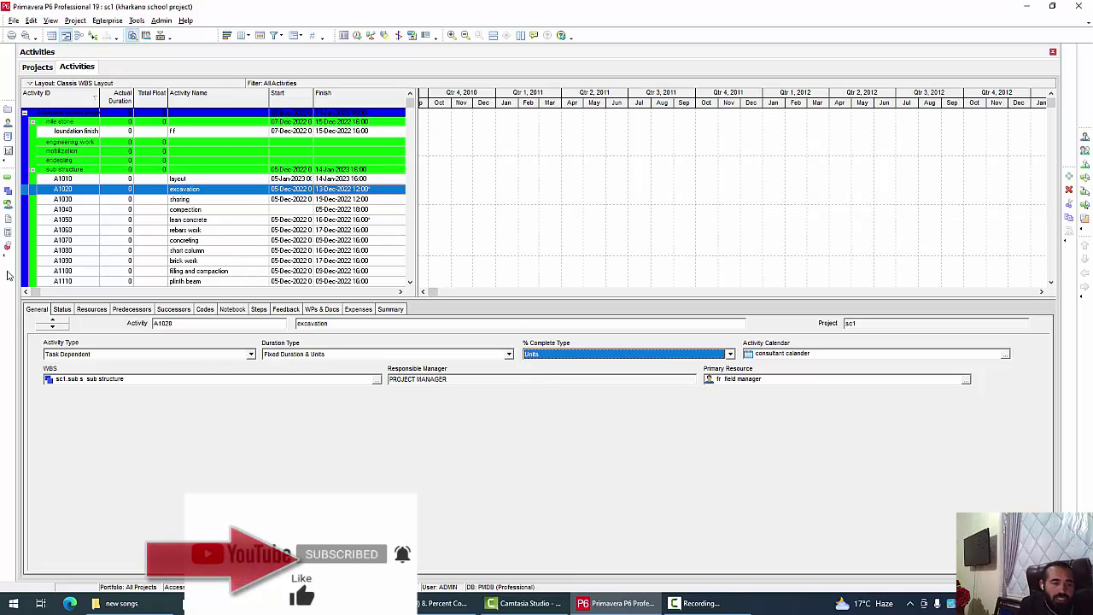
Set the excavation activity's units percent complete to 50% in its status details
click(63, 310)
click(764, 357)
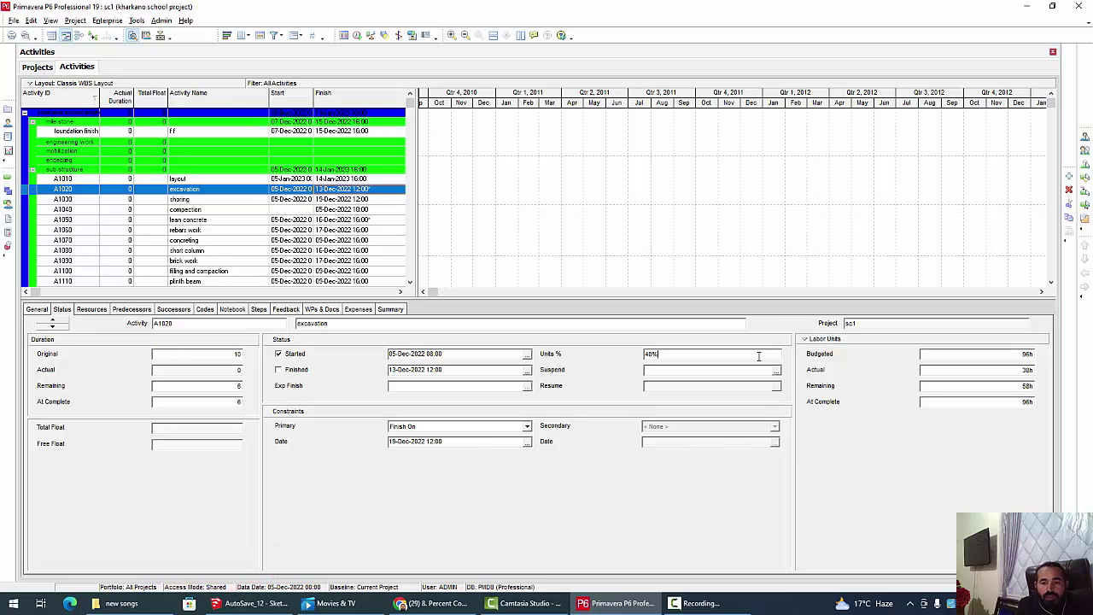
key(BackSpace)
key(BackSpace)
key(BackSpace)
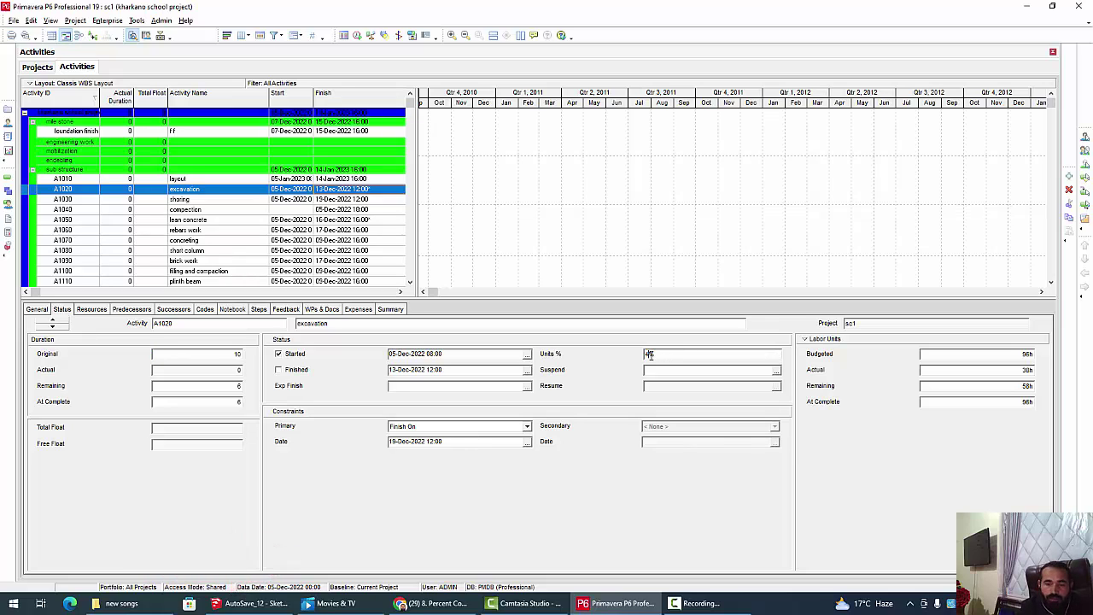
text(50)
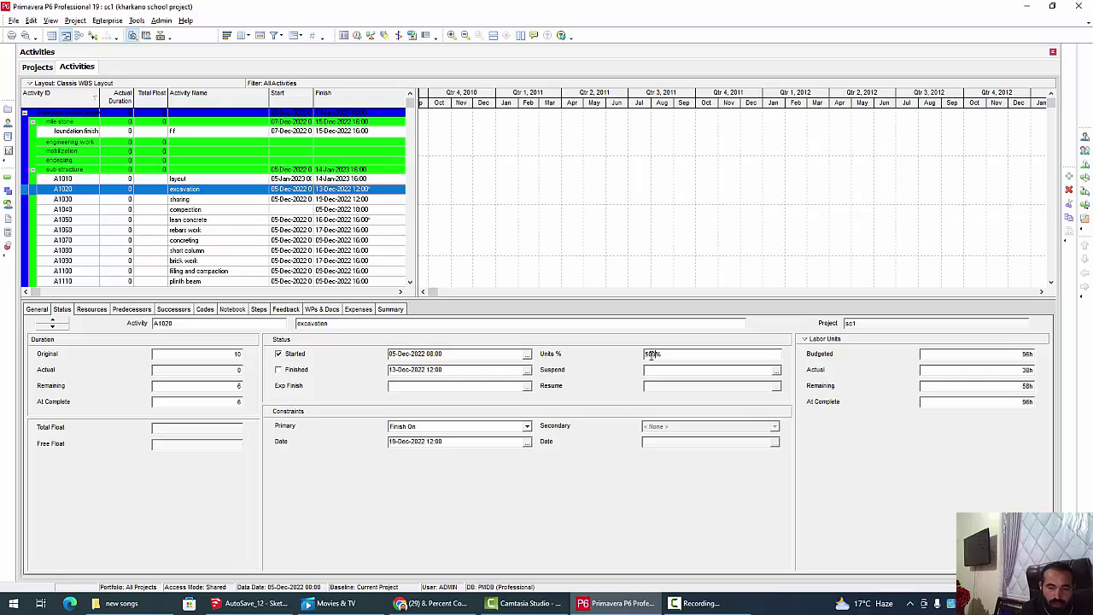
key(BackSpace)
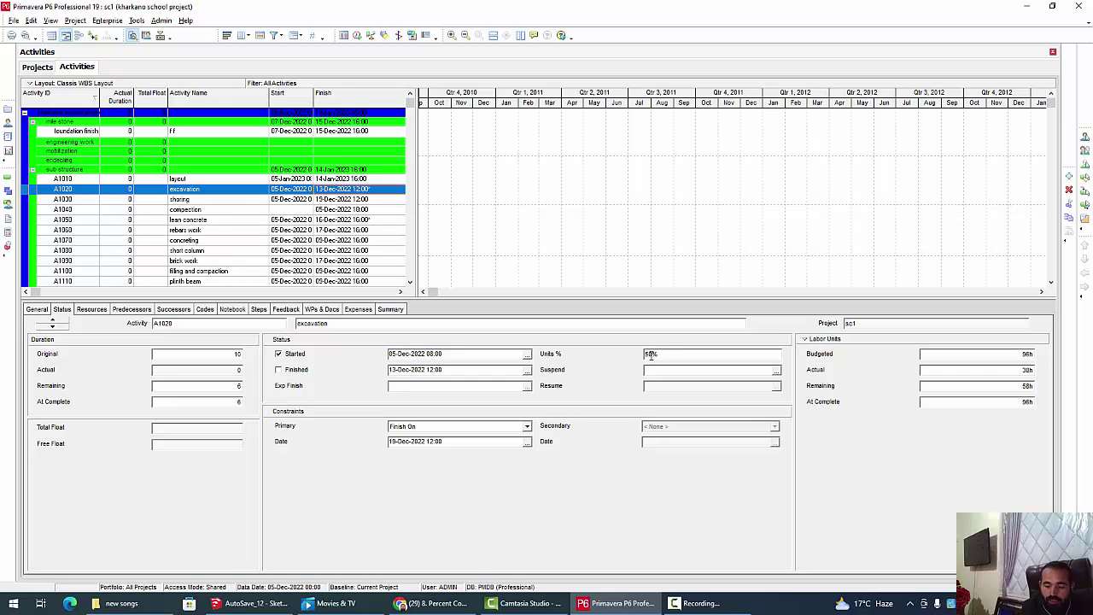
key(Return)
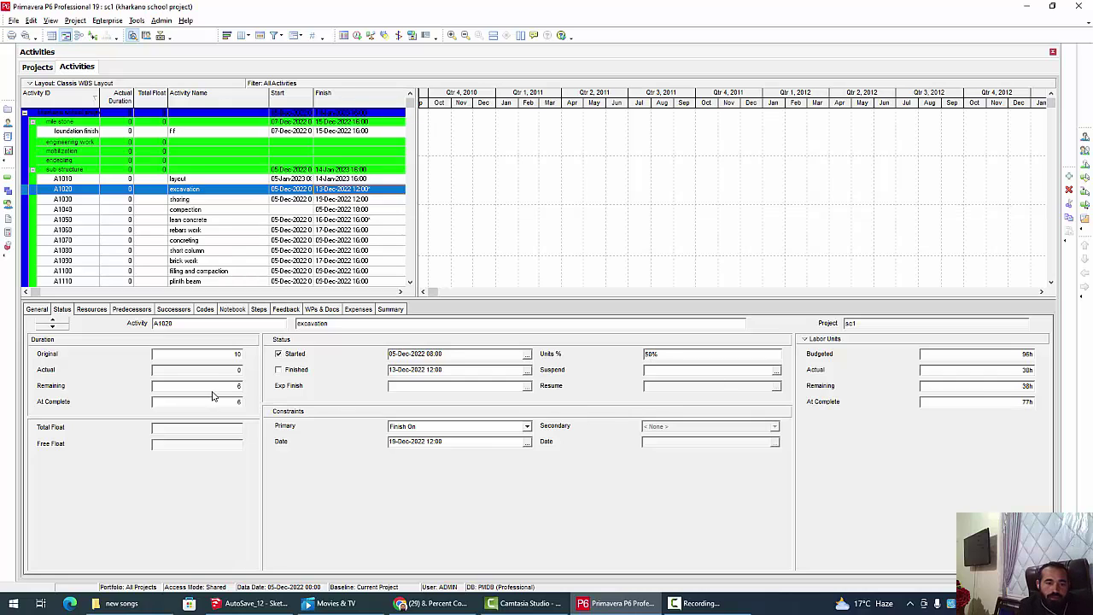
Set the excavation activity's remaining duration to 5
click(164, 386)
key(BackSpace)
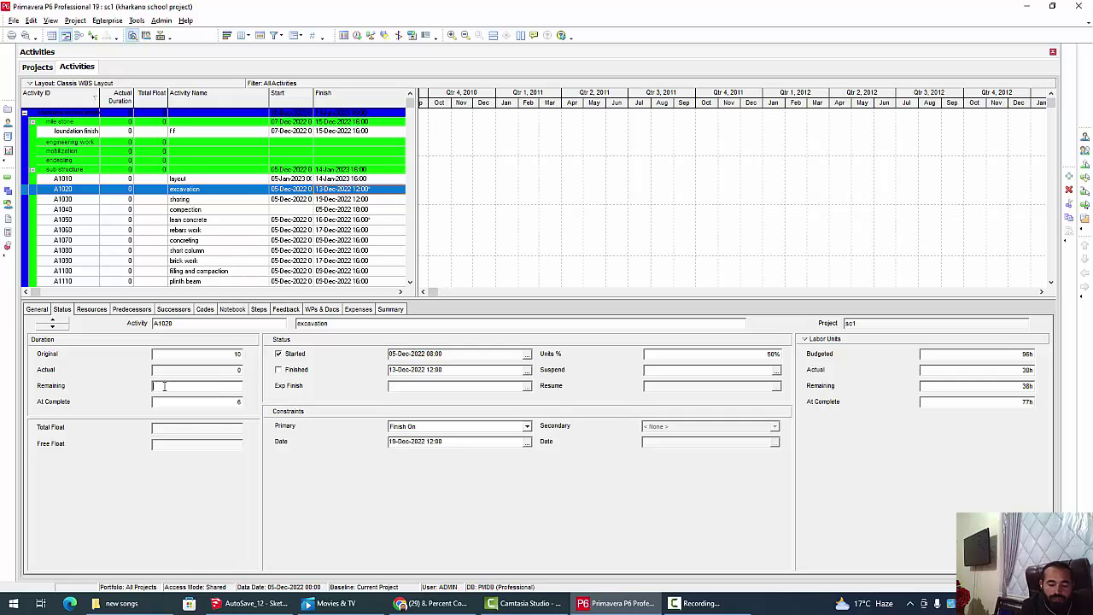
text(5)
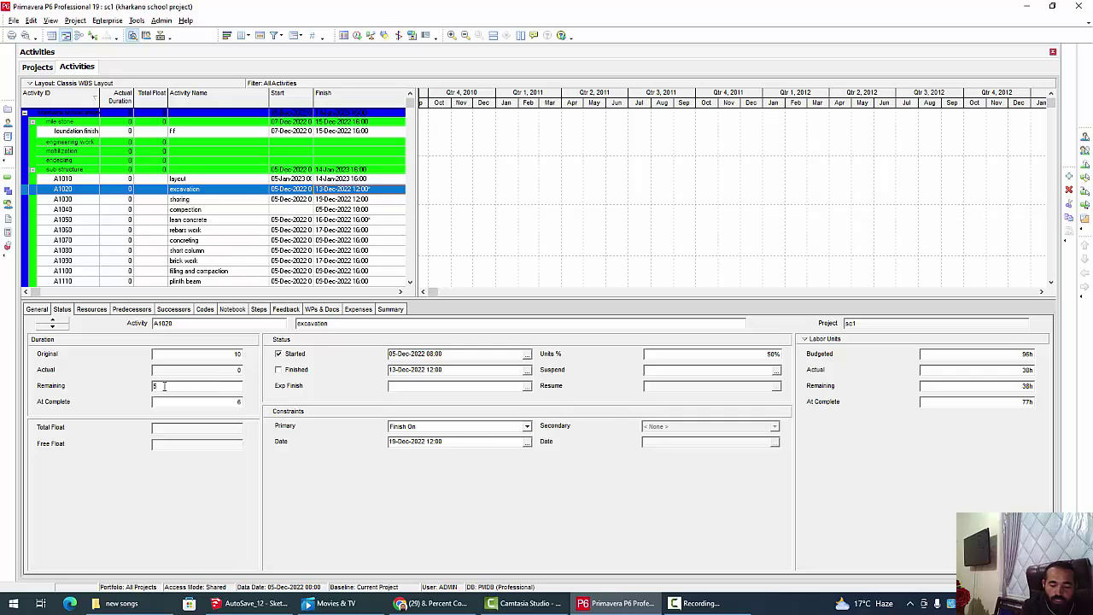
key(Return)
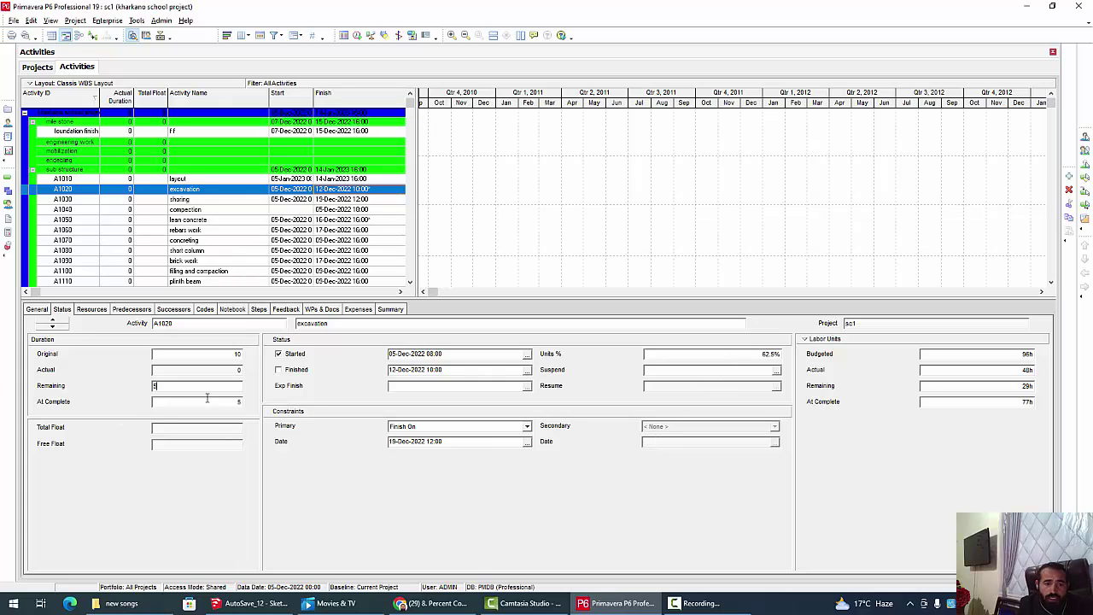
Reset the excavation activity's units percent complete to 50% and check the remaining duration
click(704, 354)
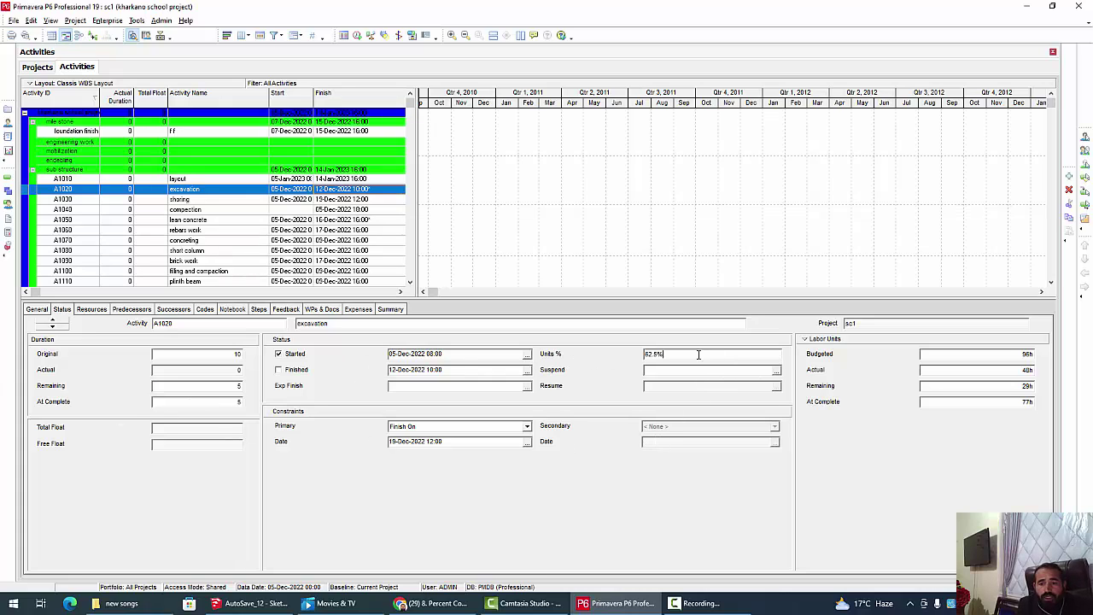
drag(664, 354, 634, 356)
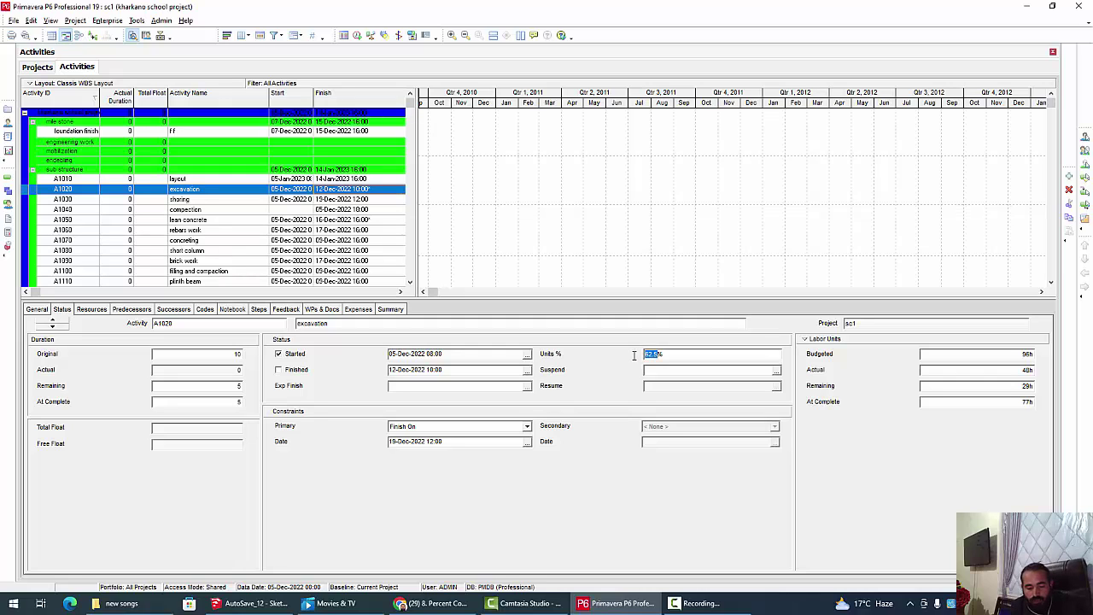
text(50)
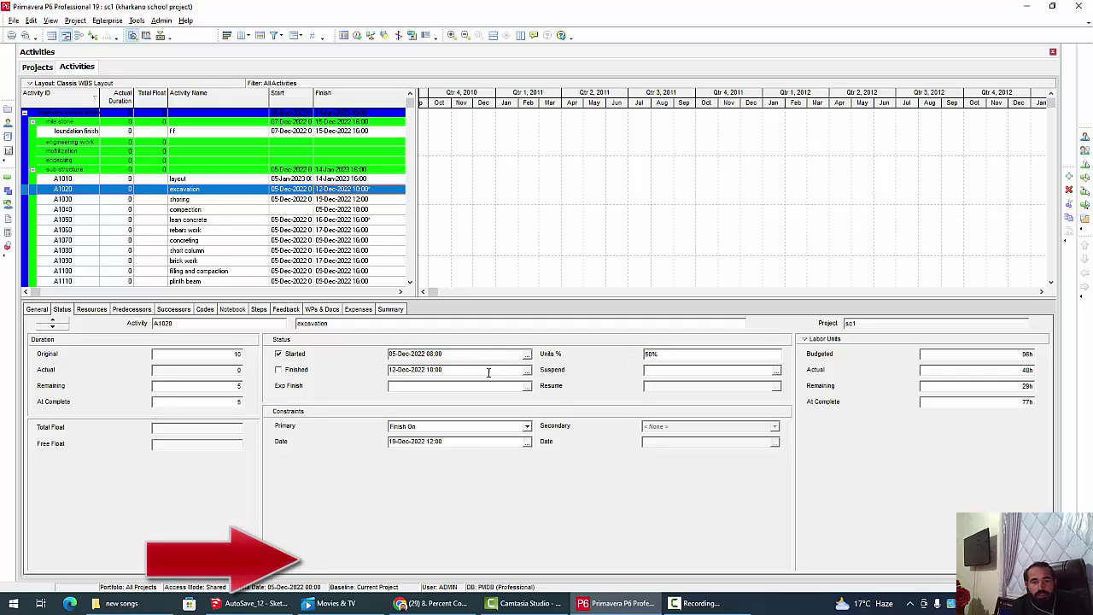
click(184, 384)
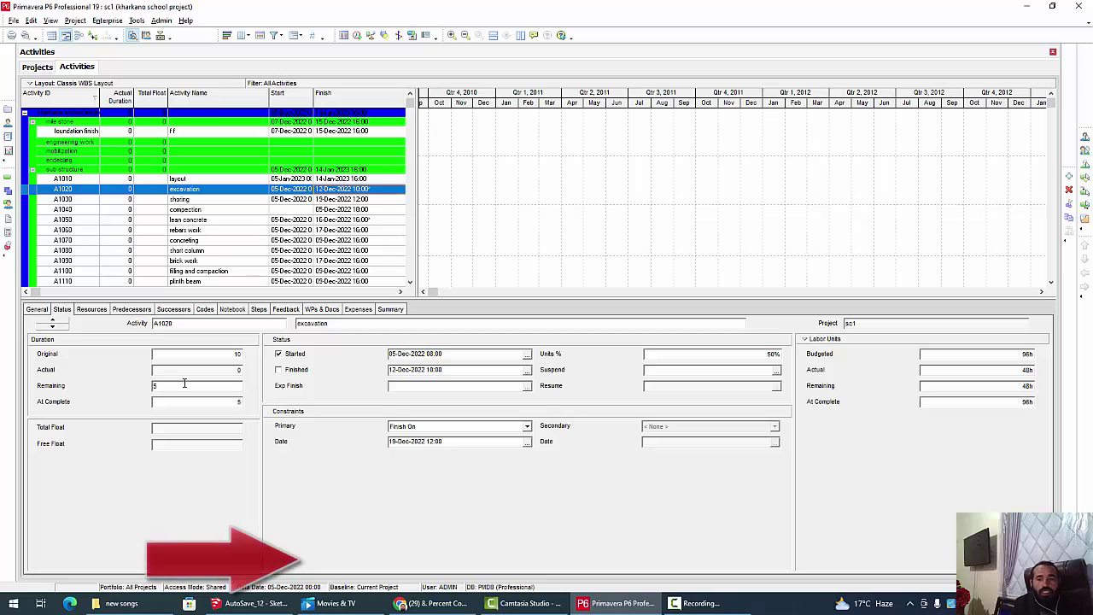
drag(184, 383, 151, 412)
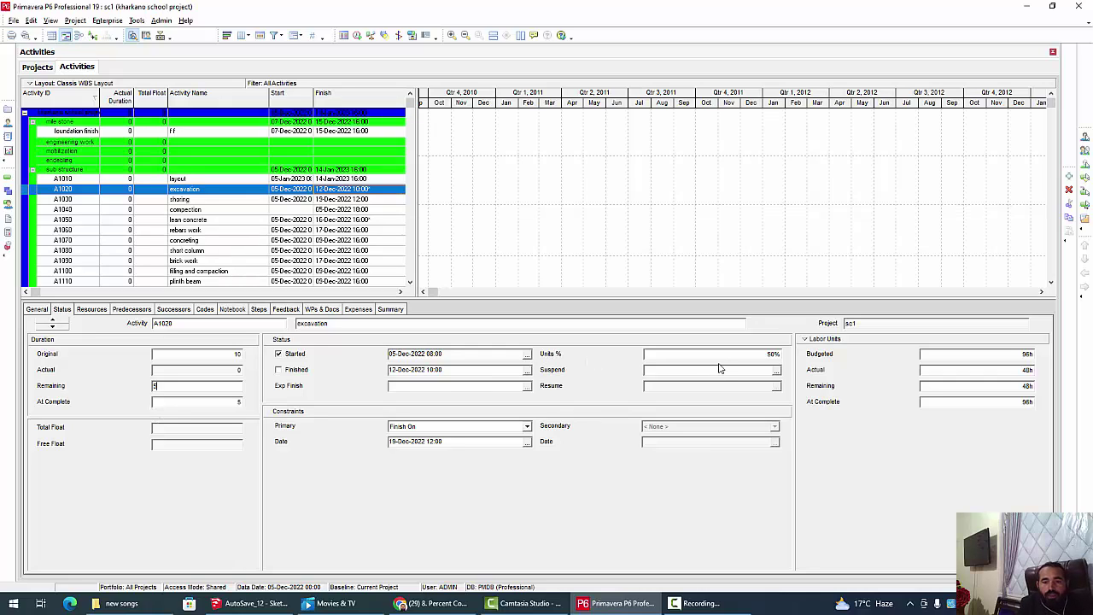
Switch the excavation activity's percent complete type to Duration
click(37, 313)
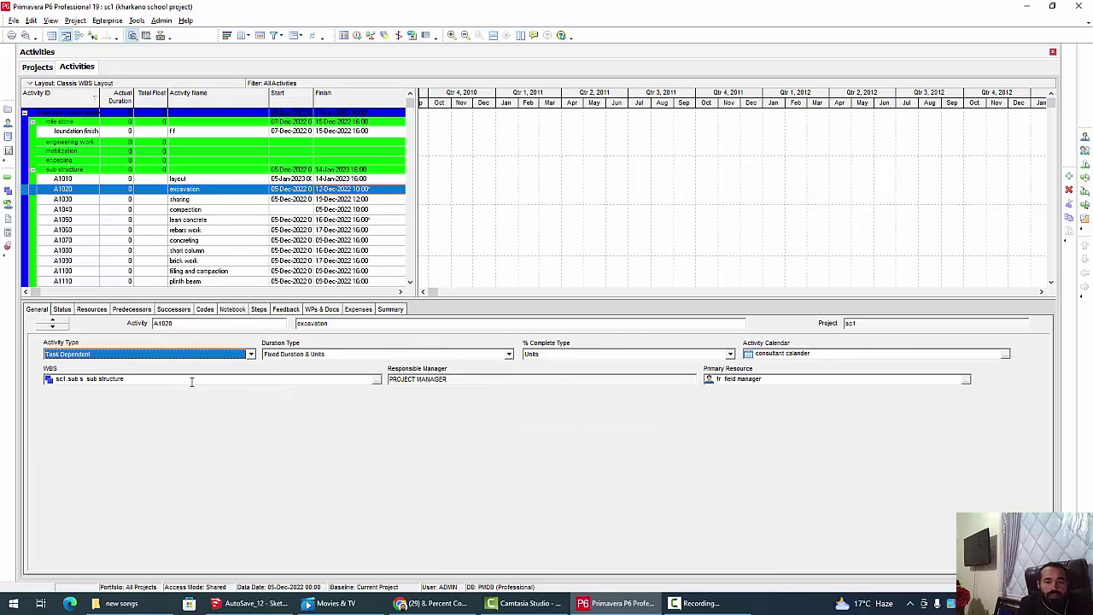
click(727, 353)
click(549, 366)
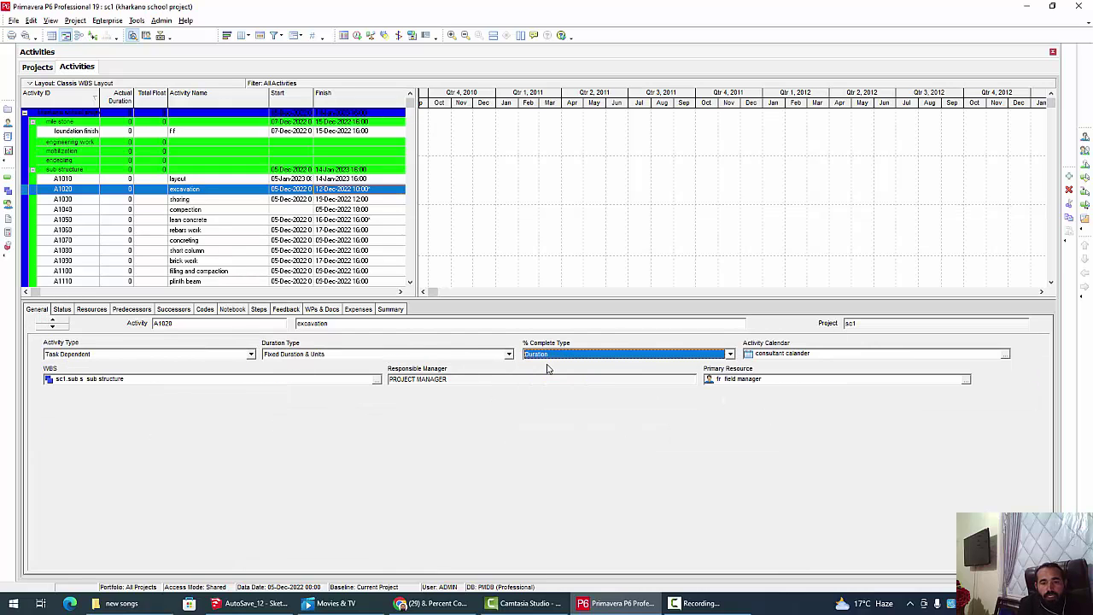
Review the available percent complete types for the excavation activity and choose Physical
click(641, 354)
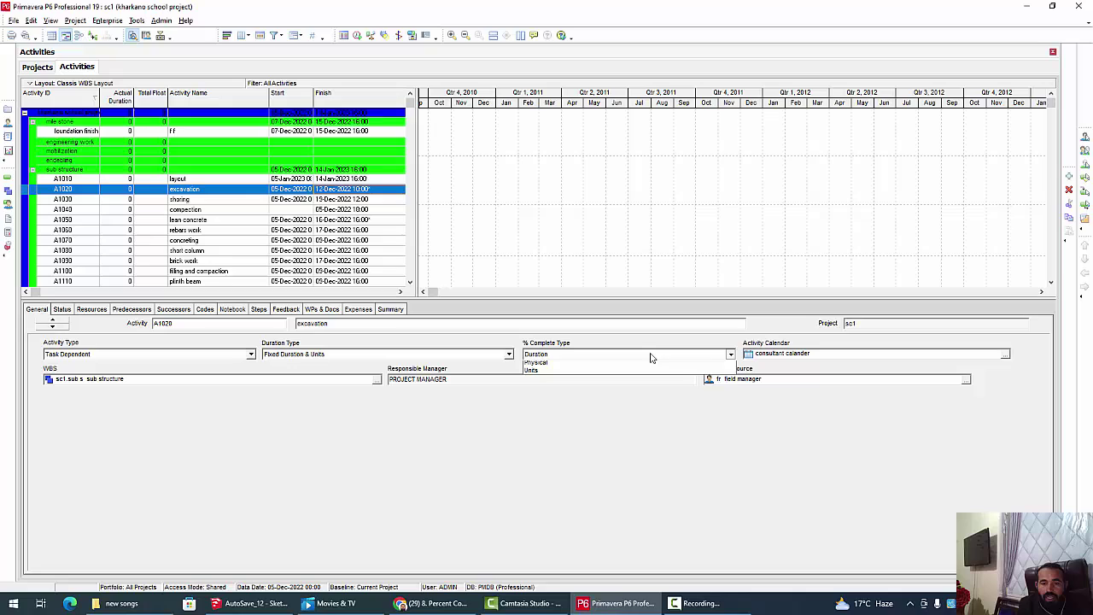
click(551, 373)
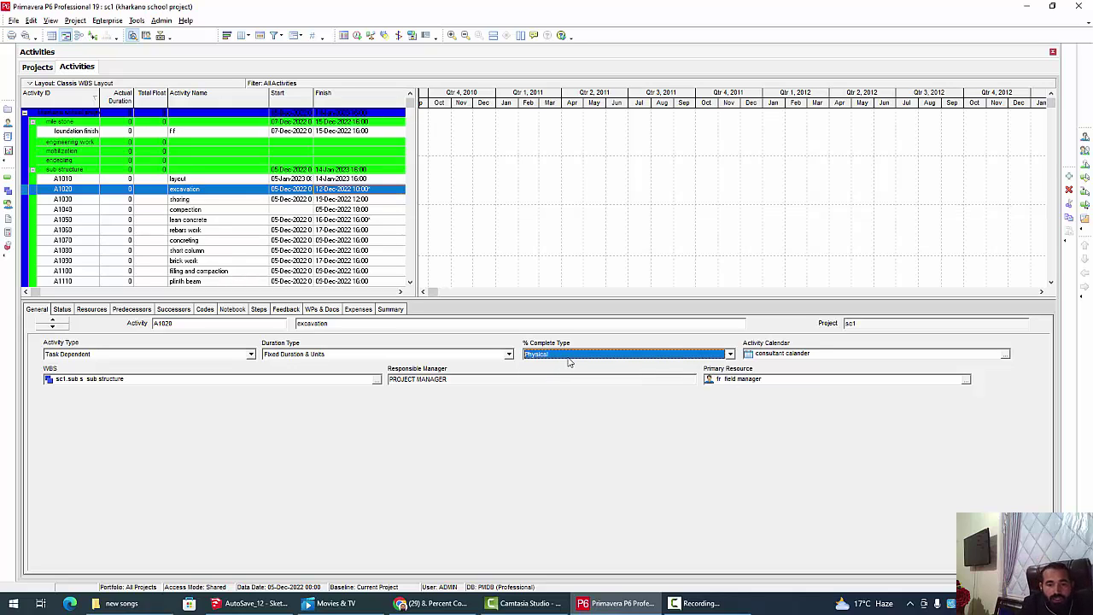
click(569, 358)
click(551, 374)
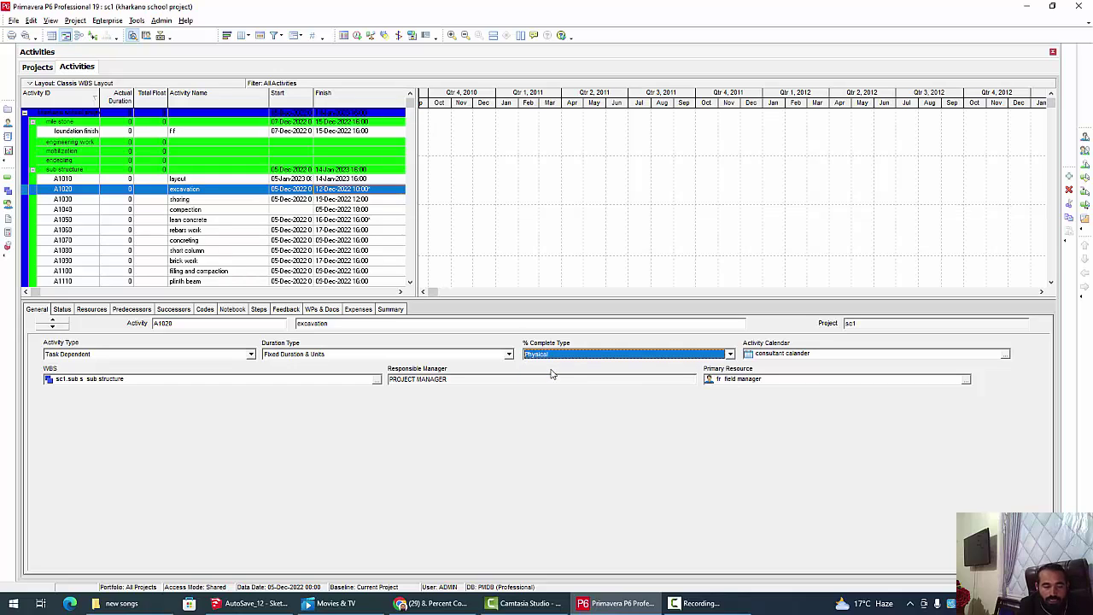
click(641, 359)
click(633, 372)
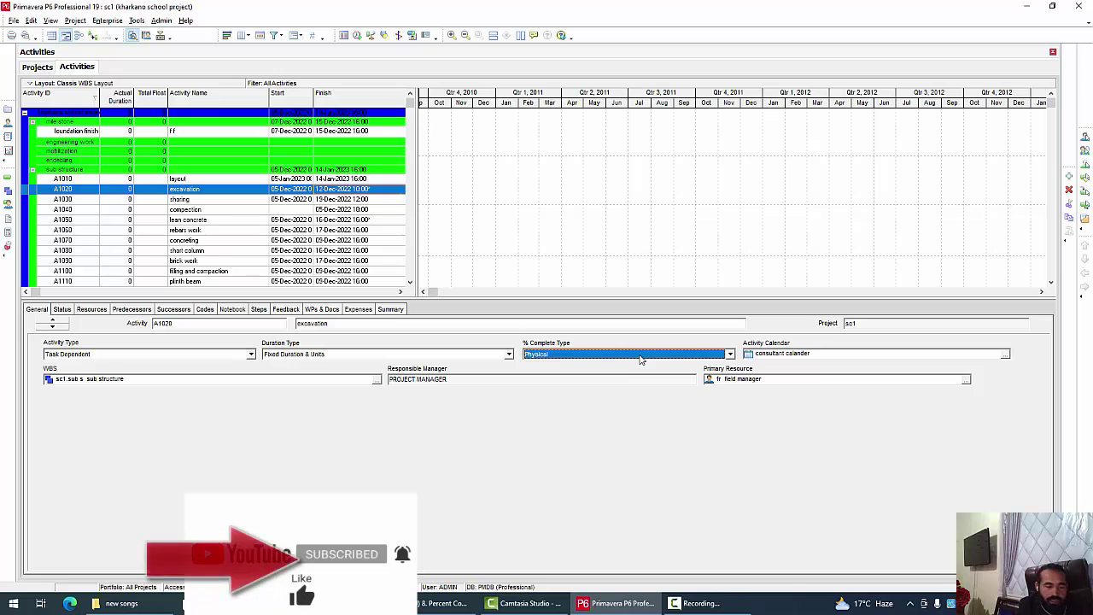